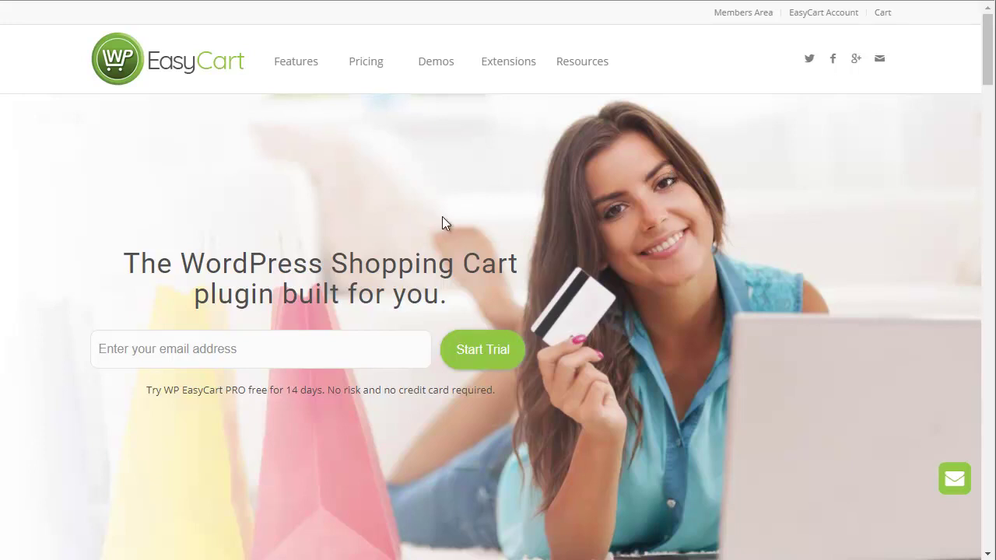
Switch to the demo store and open the Heather Shirt product page.
left_click(148, 0)
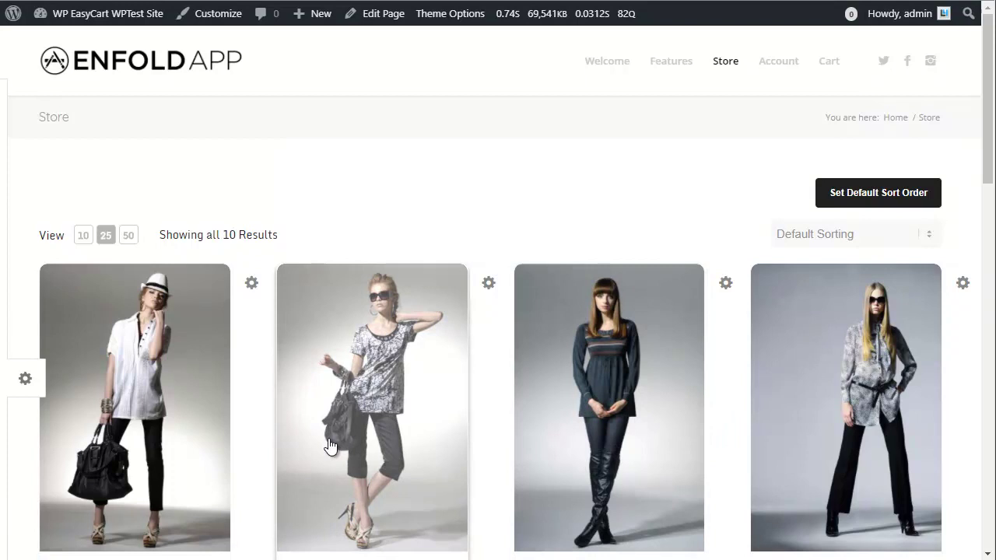
scroll(605, 453, "down", 3)
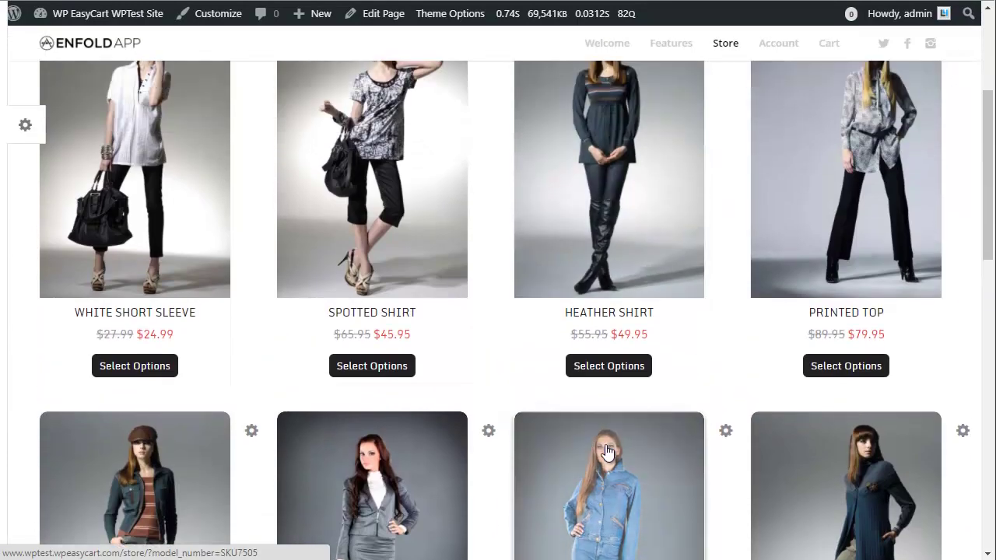
scroll(603, 350, "up", 1)
left_click(600, 276)
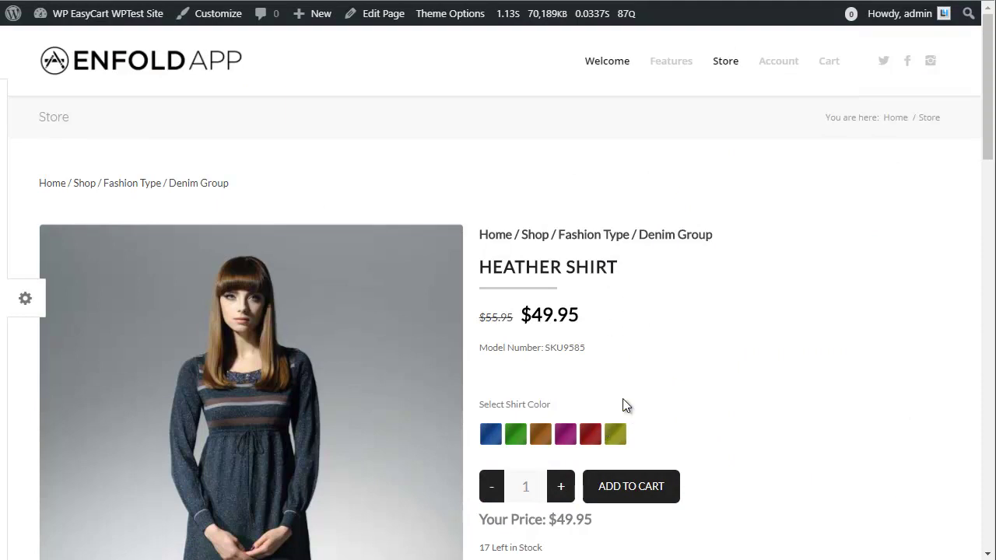
Look over the Heather Shirt's product details, choose the red shirt color and add one to the cart.
scroll(623, 411, "down", 3)
scroll(624, 405, "down", 5)
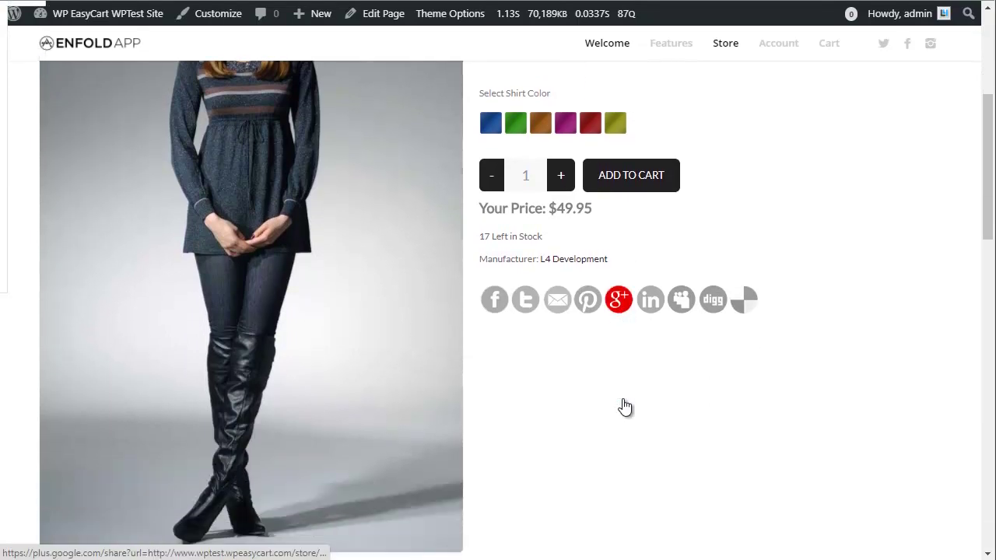
scroll(624, 405, "down", 5)
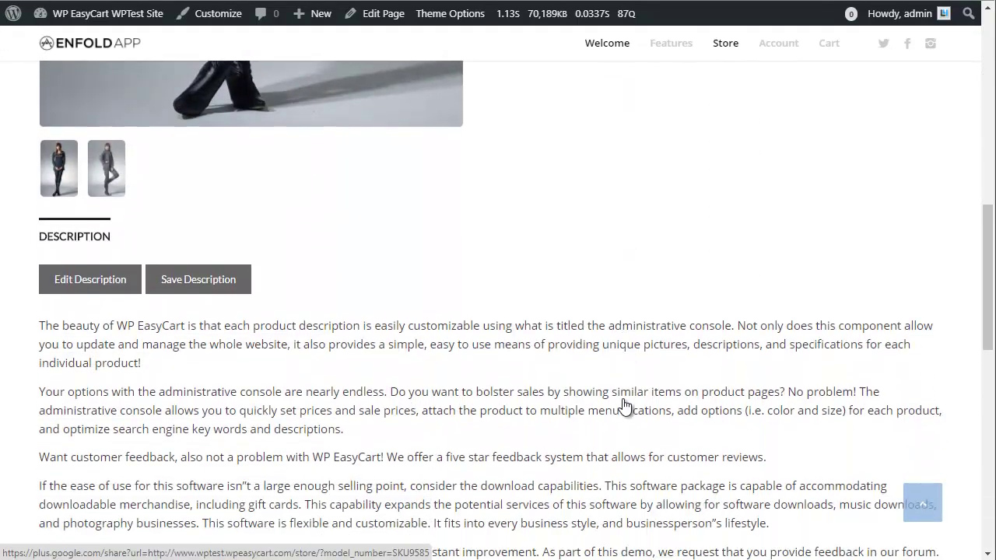
scroll(623, 406, "down", 2)
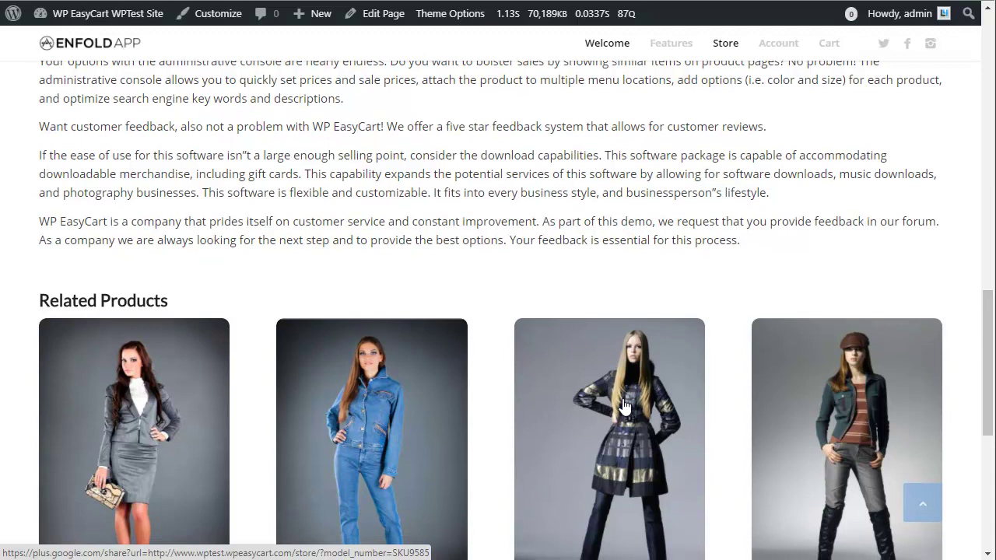
scroll(615, 389, "up", 5)
scroll(612, 384, "up", 5)
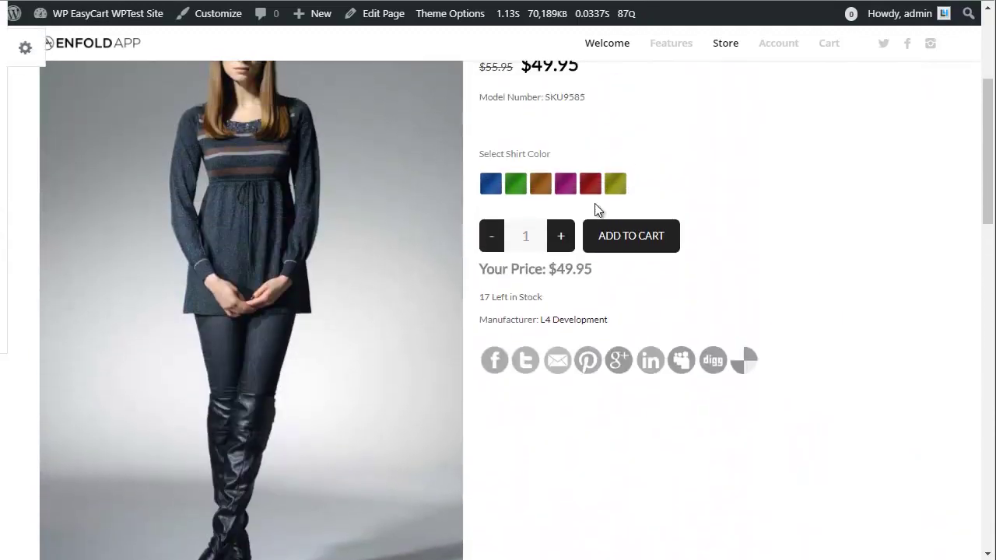
left_click(592, 191)
left_click(652, 243)
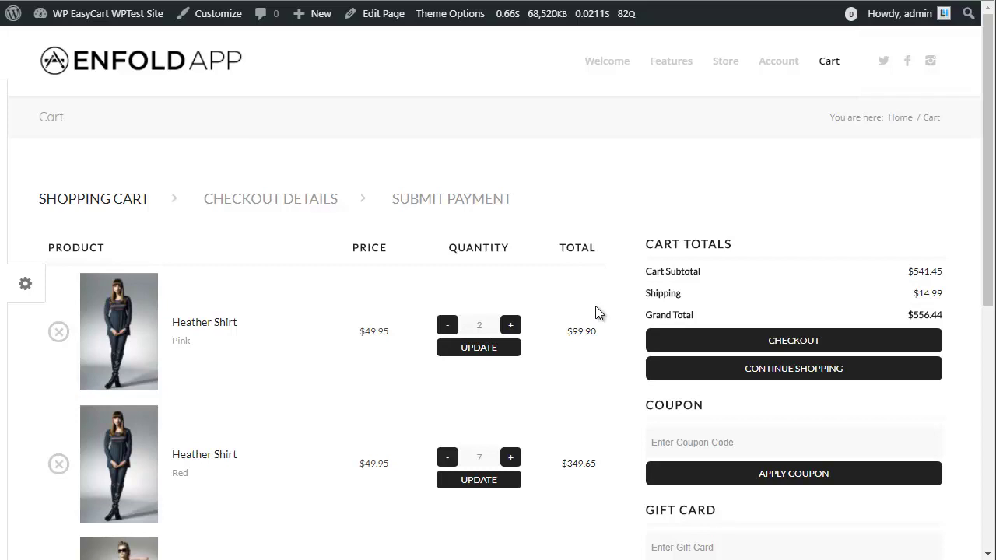
Review the cart's items, coupon, gift card and shipping estimate sections, and proceed to checkout.
scroll(567, 286, "down", 4)
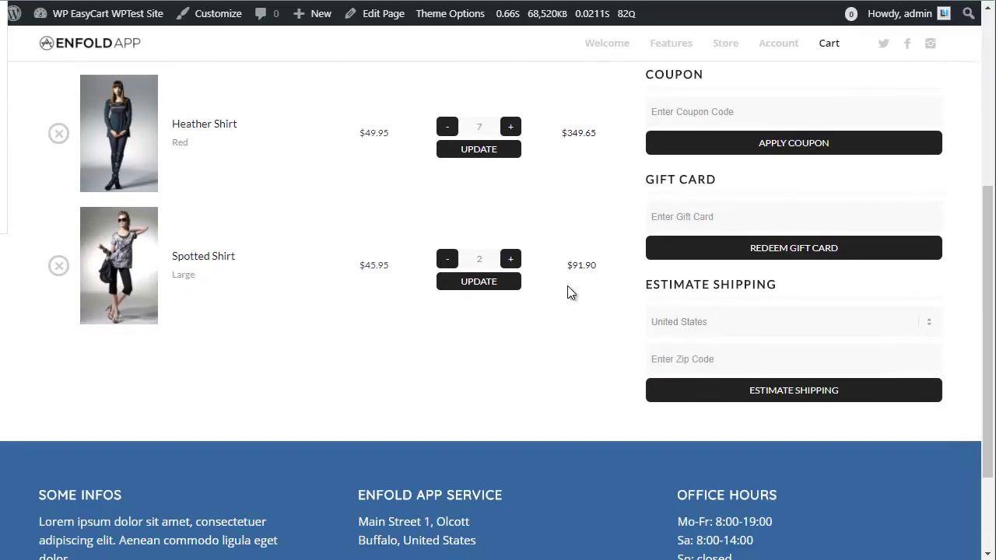
scroll(572, 277, "up", 2)
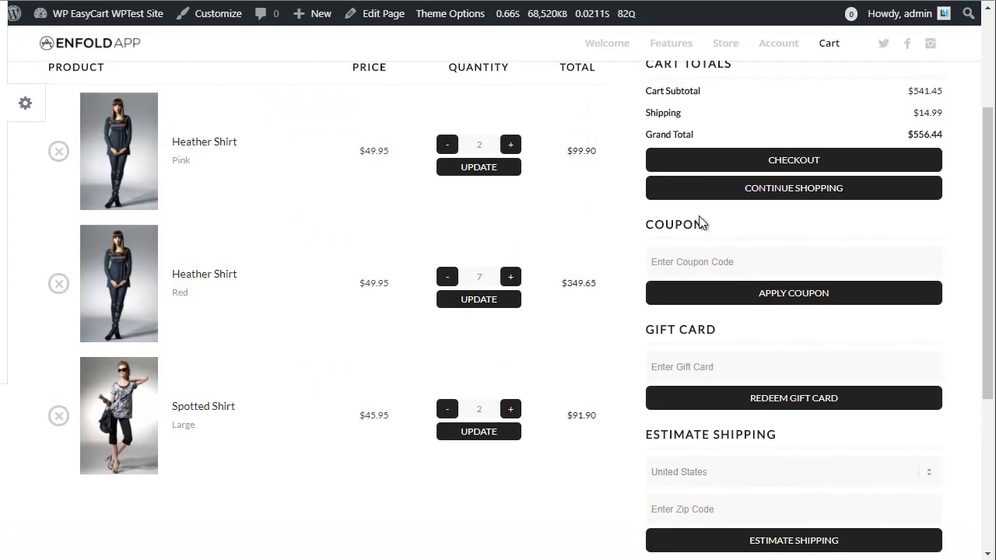
scroll(716, 225, "up", 1)
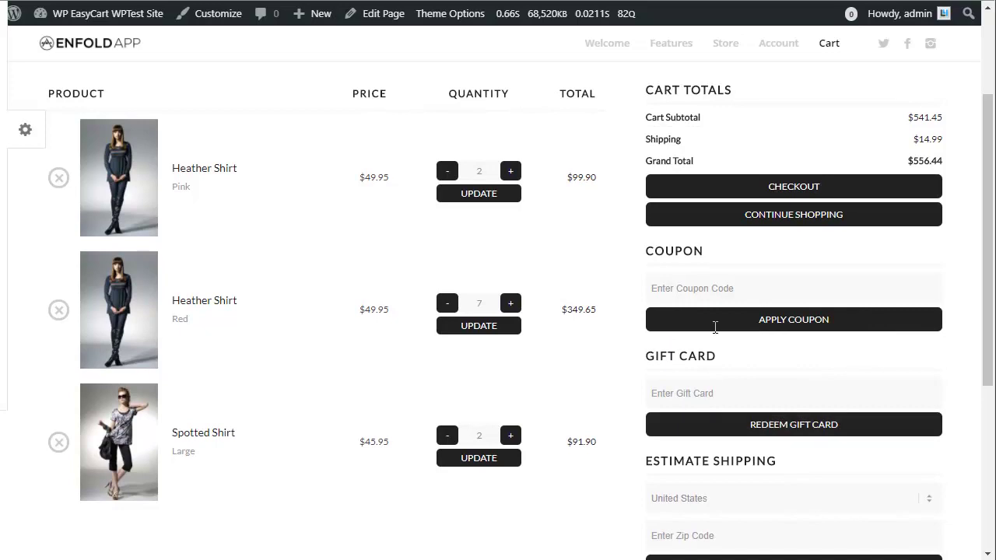
left_click(723, 189)
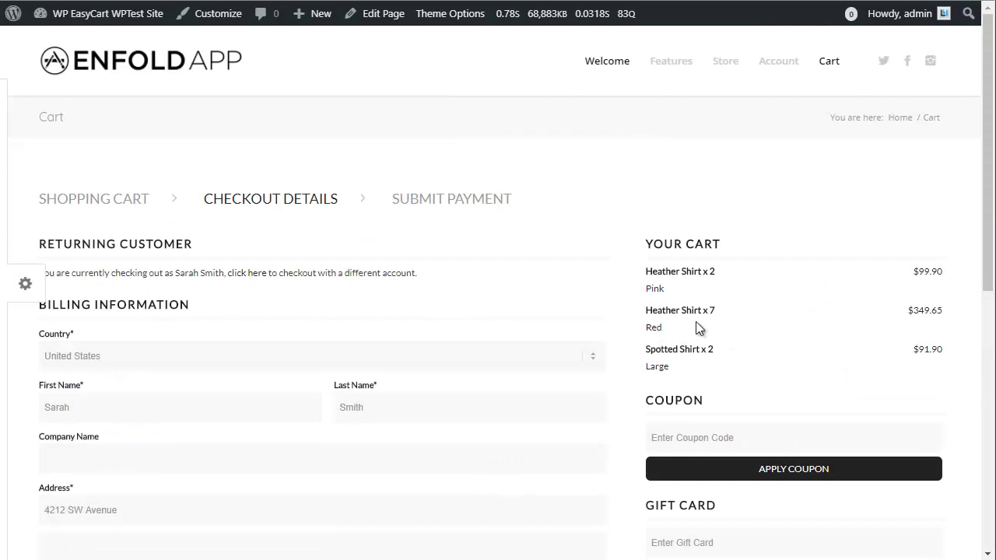
Review the prefilled billing information and continue to the shipping stage of checkout.
scroll(696, 323, "down", 1)
scroll(698, 328, "down", 5)
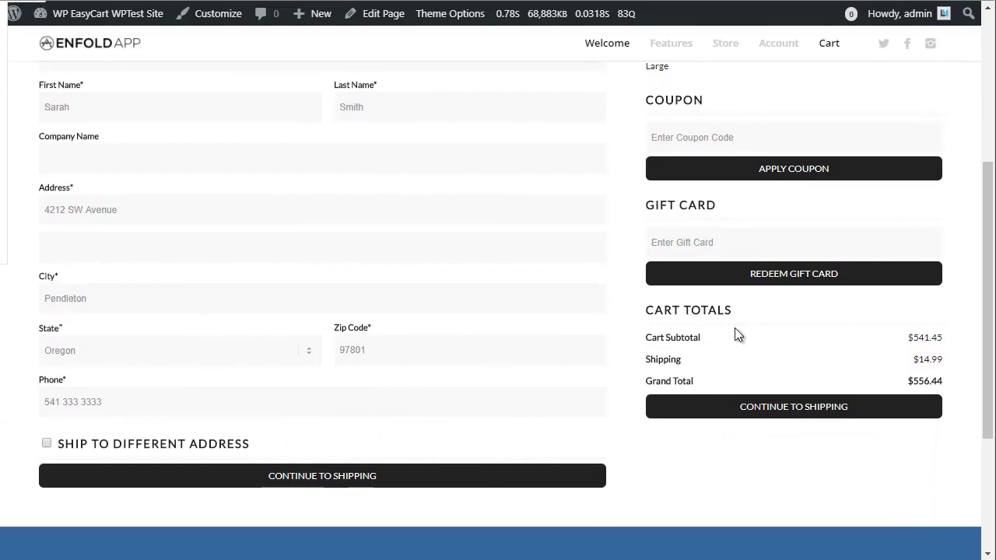
scroll(743, 335, "up", 4)
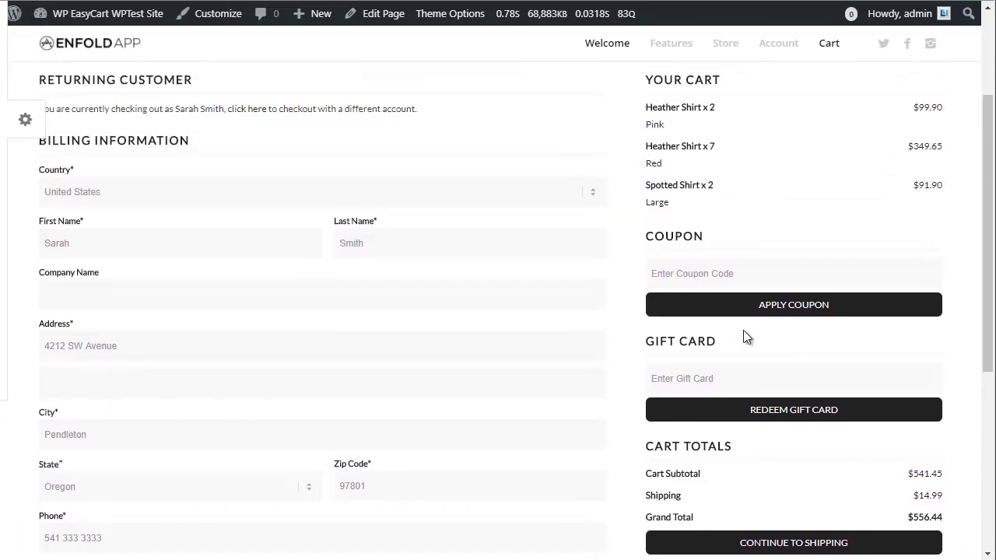
scroll(749, 340, "down", 4)
left_click(754, 389)
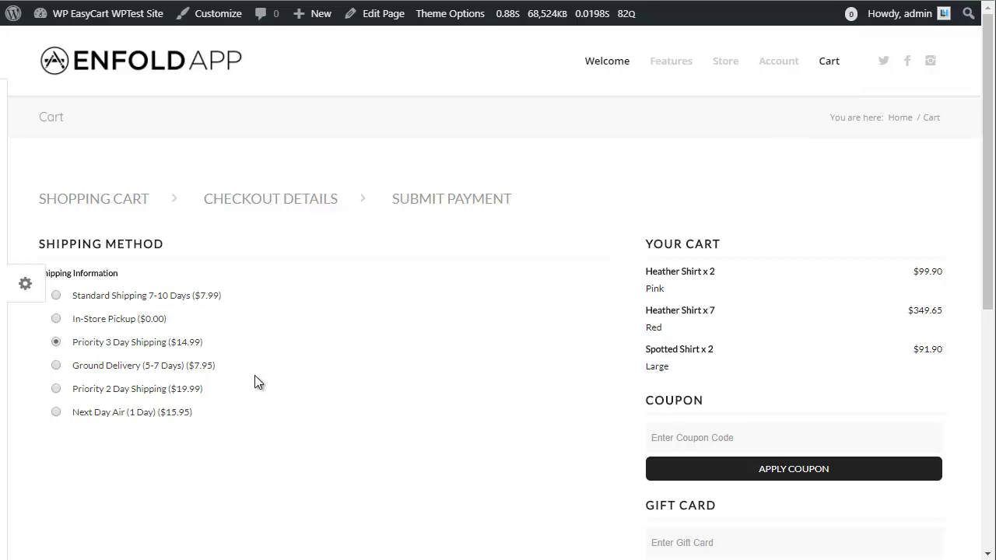
Review the shipping methods, keep Priority 3 Day Shipping and continue to payment.
scroll(254, 375, "down", 1)
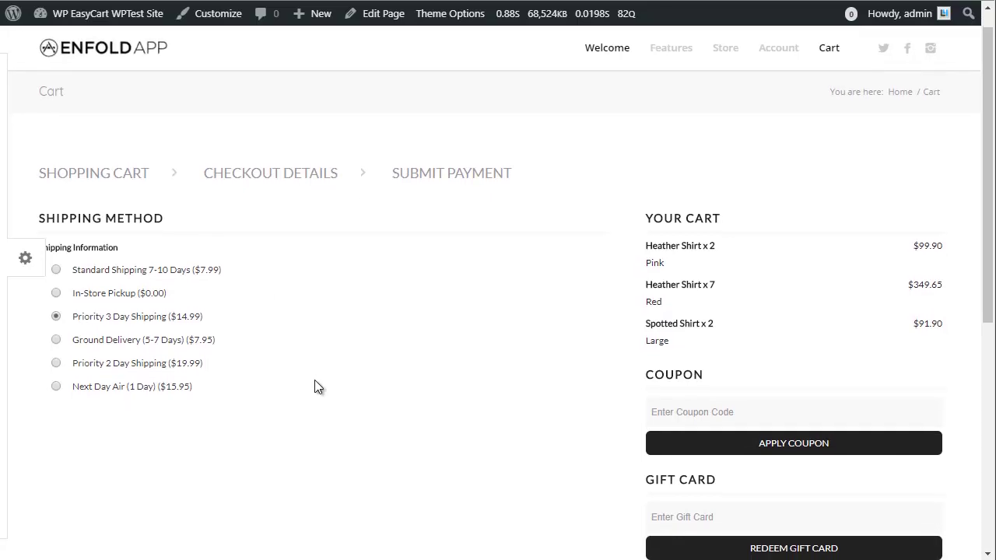
scroll(397, 398, "down", 4)
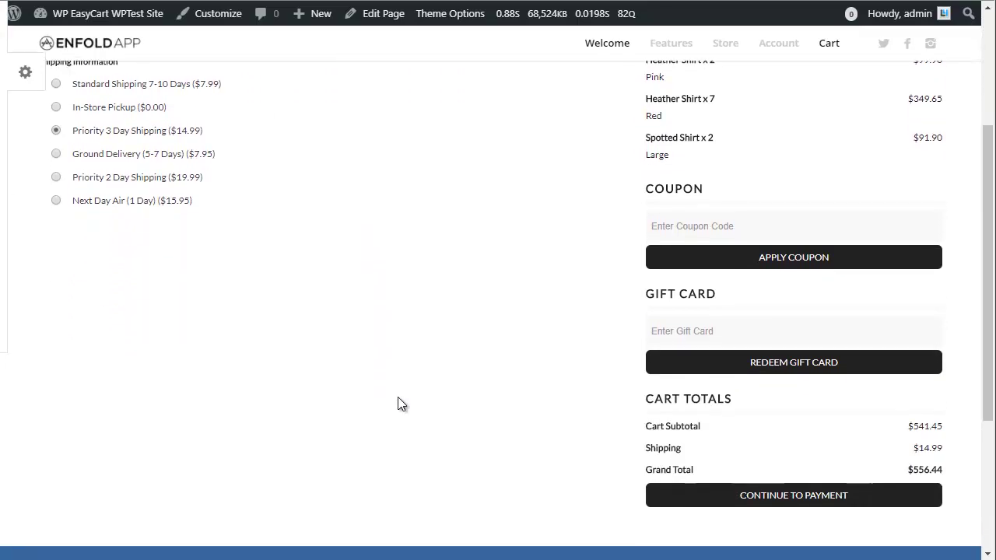
scroll(397, 404, "up", 4)
scroll(397, 404, "down", 4)
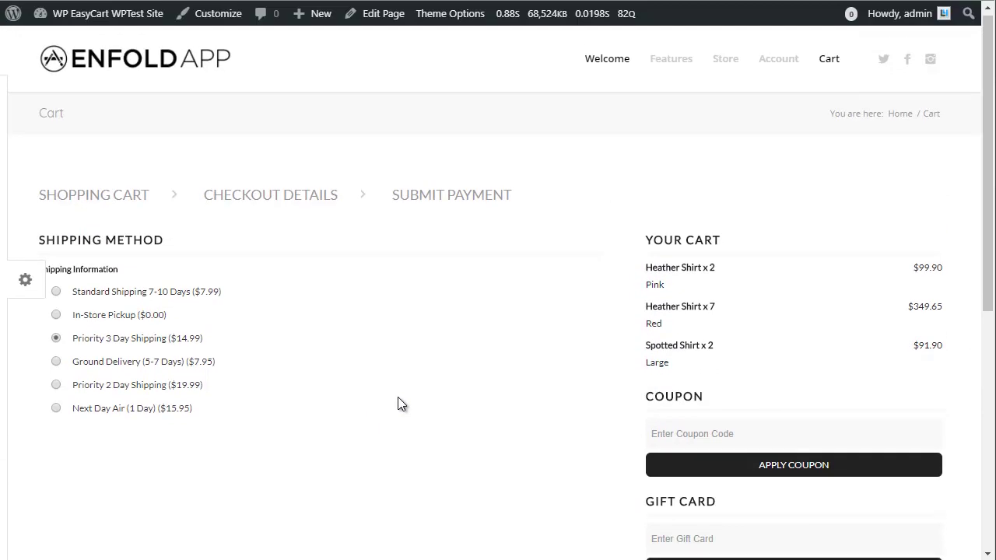
scroll(398, 404, "down", 1)
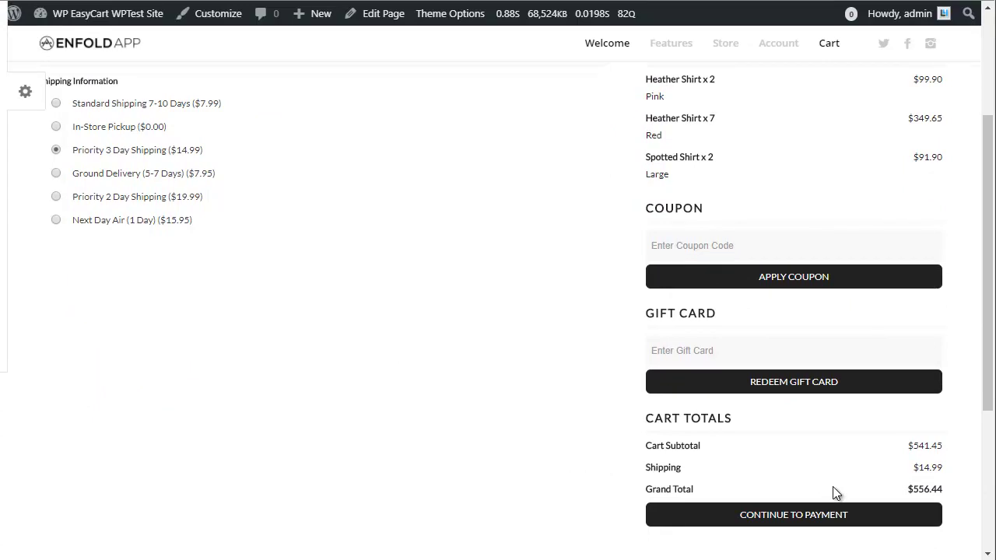
left_click(799, 515)
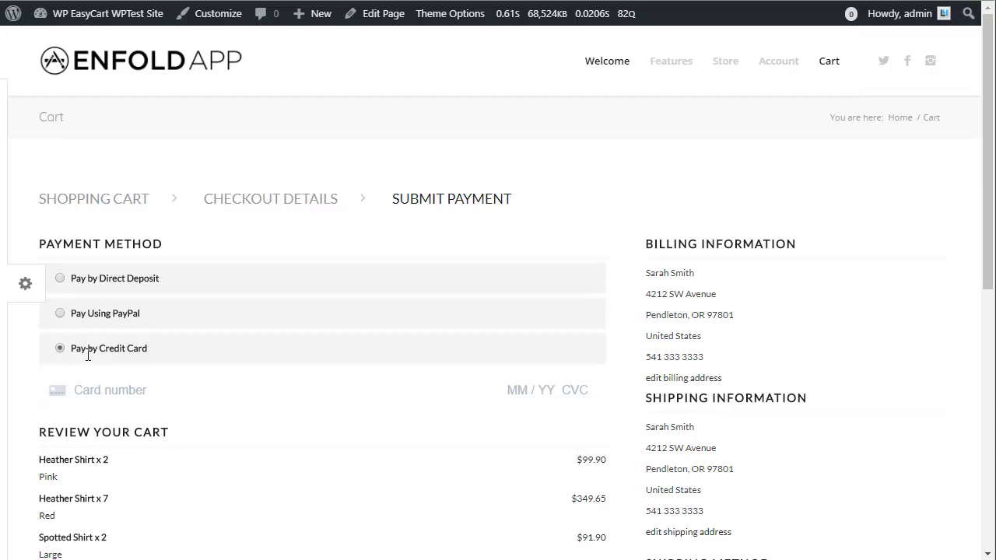
Preview the PayPal and Direct Deposit payment methods, return to Pay by Credit Card and review the order summary.
left_click(60, 313)
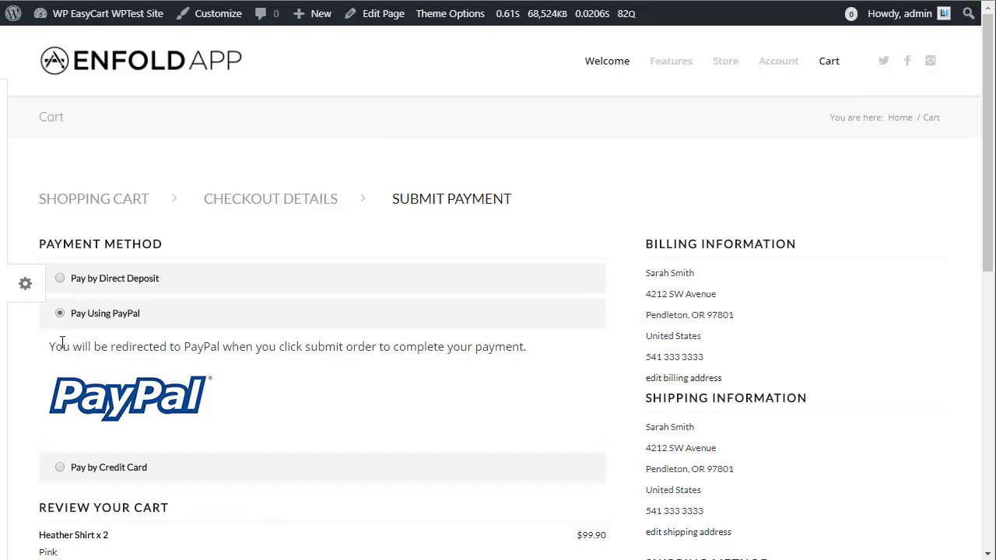
left_click(61, 280)
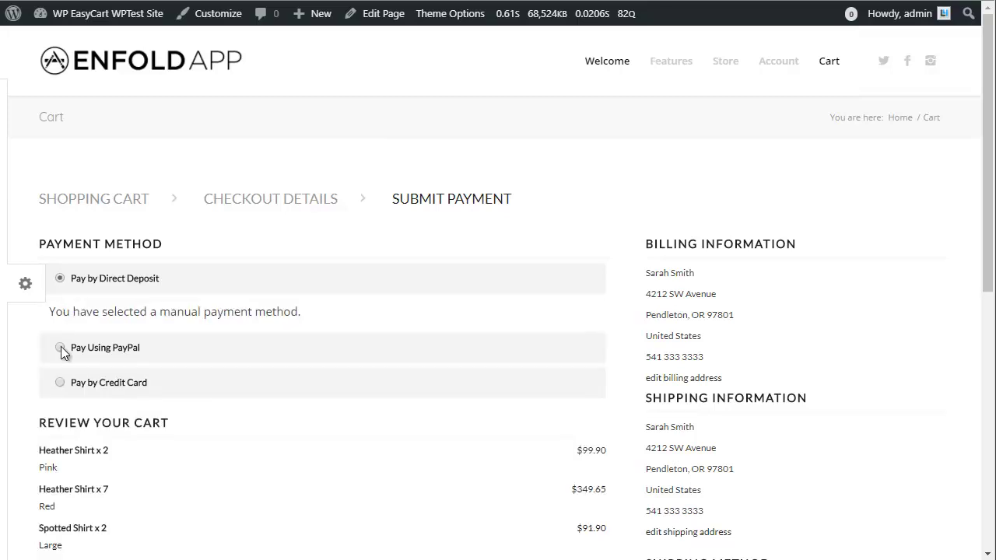
left_click(61, 383)
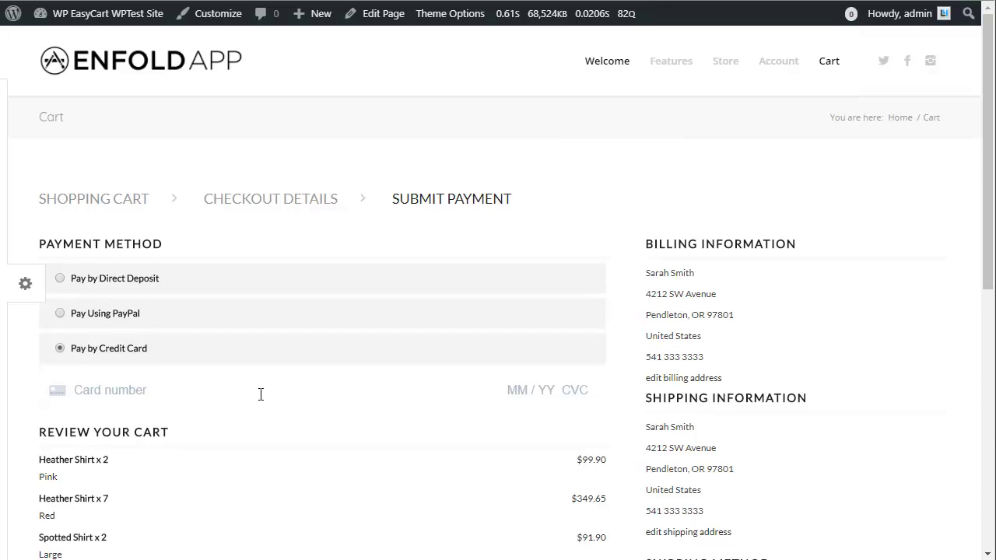
scroll(265, 395, "down", 3)
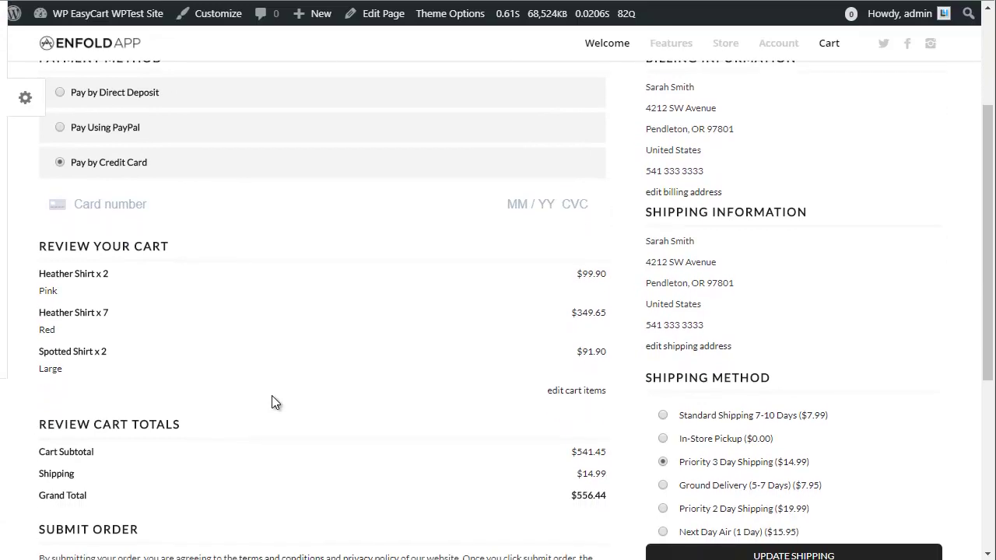
scroll(272, 395, "up", 2)
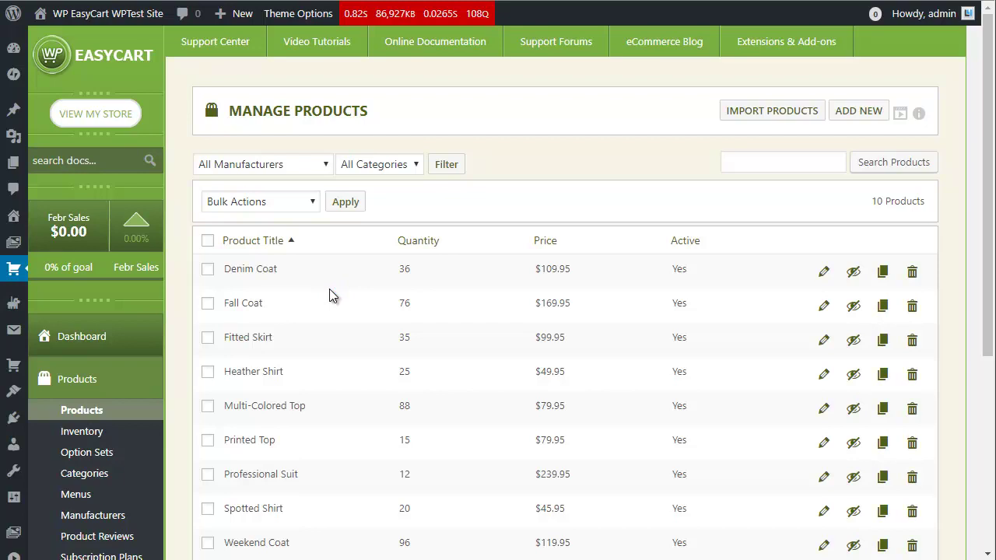
In the EasyCart admin's product list, open the Denim Coat for editing and expand its Product Images section.
scroll(623, 279, "down", 1)
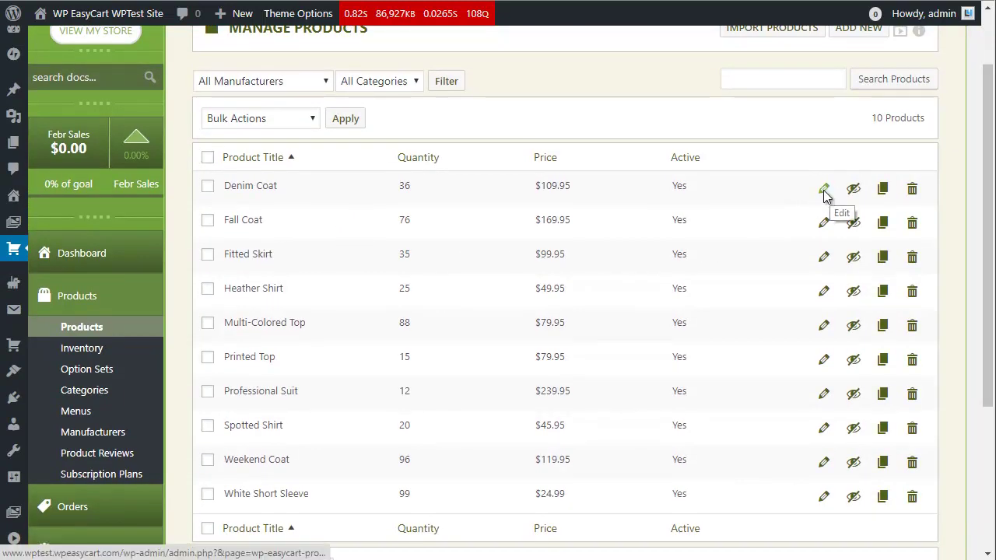
left_click(824, 190)
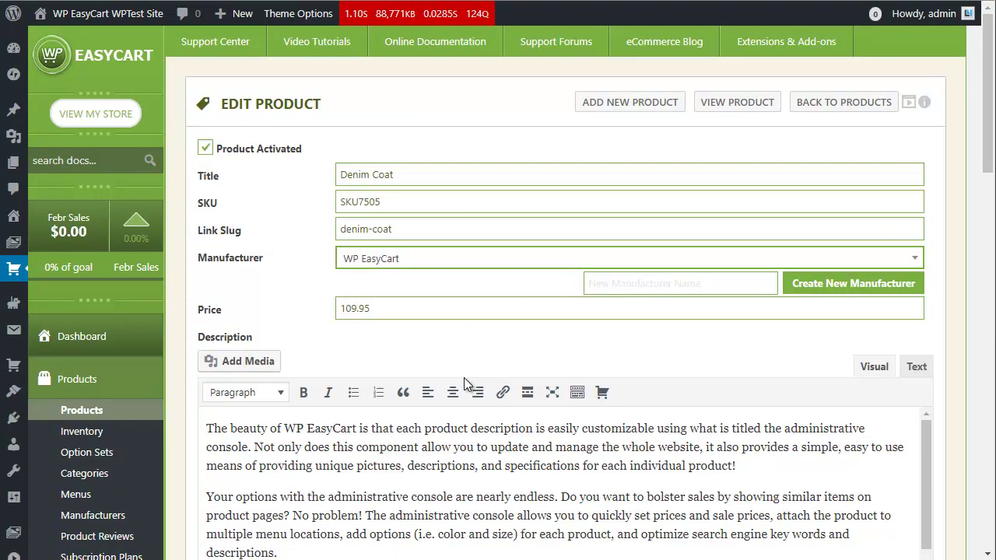
scroll(464, 381, "down", 10)
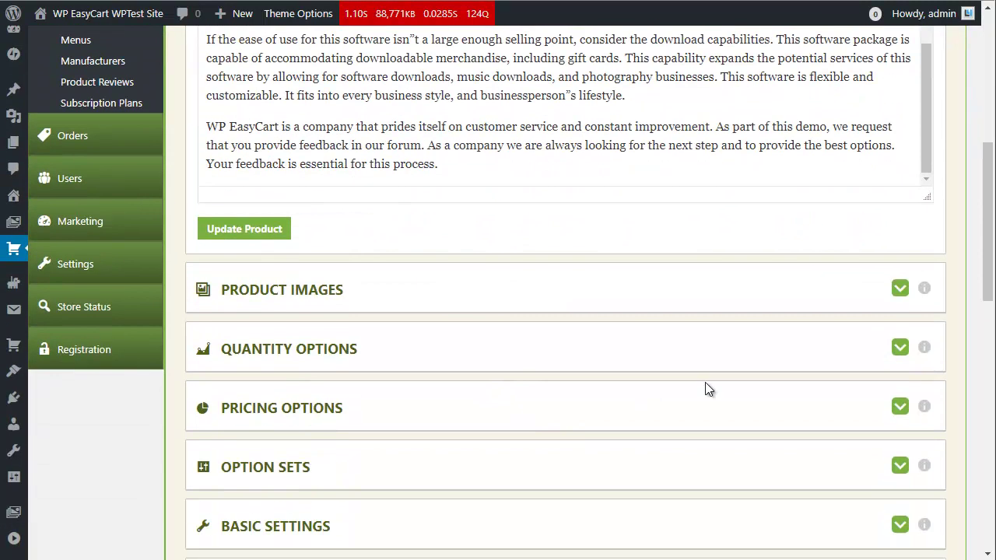
left_click(900, 271)
scroll(825, 319, "down", 1)
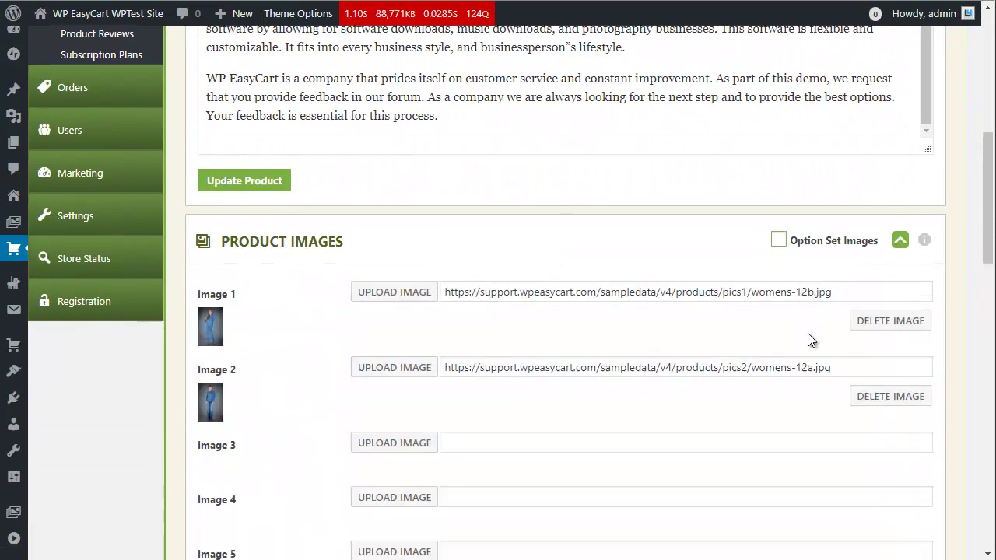
Examine the Denim Coat's remaining option sections, from quantity and pricing to specifications, and its basic details.
scroll(808, 333, "down", 9)
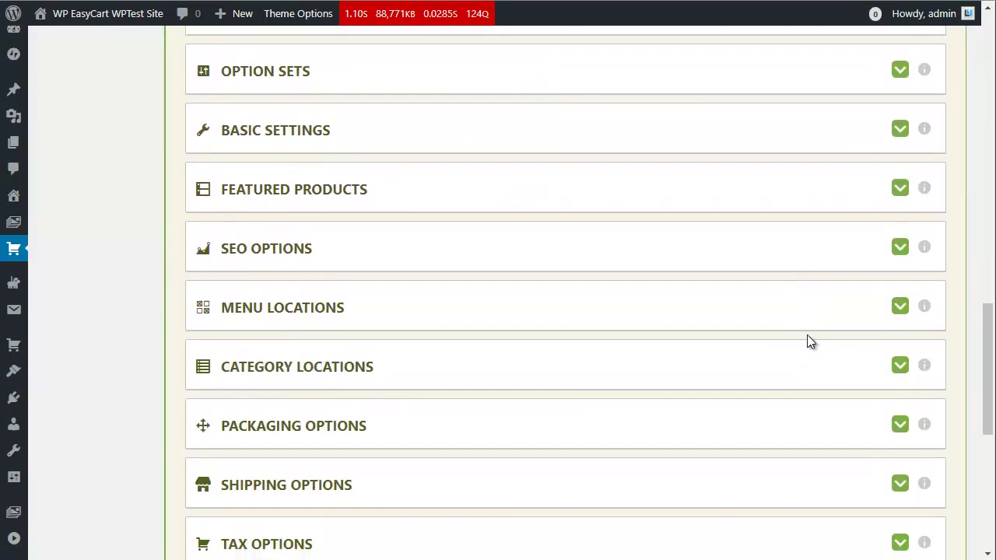
scroll(807, 334, "down", 2)
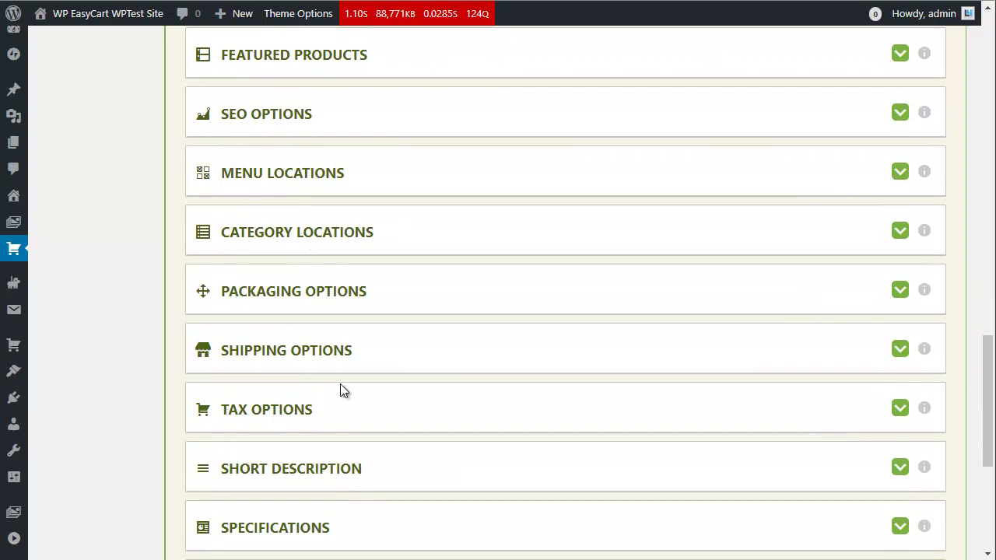
scroll(528, 339, "up", 14)
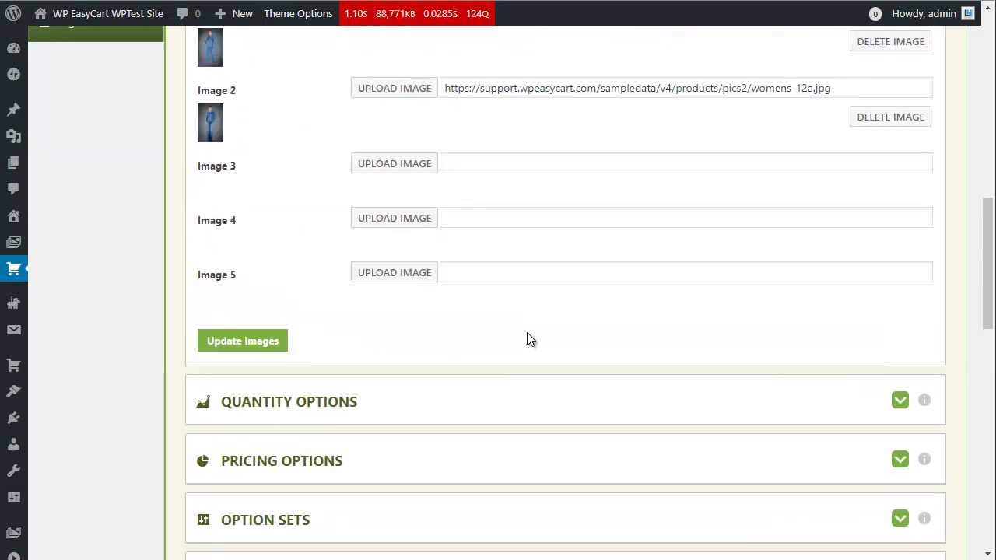
scroll(527, 333, "up", 5)
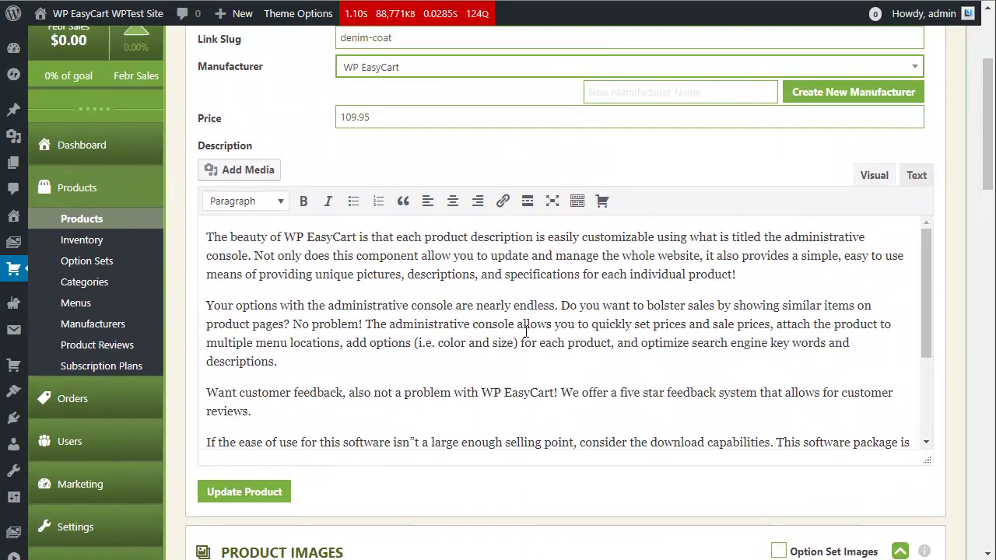
scroll(470, 301, "up", 3)
scroll(470, 302, "down", 6)
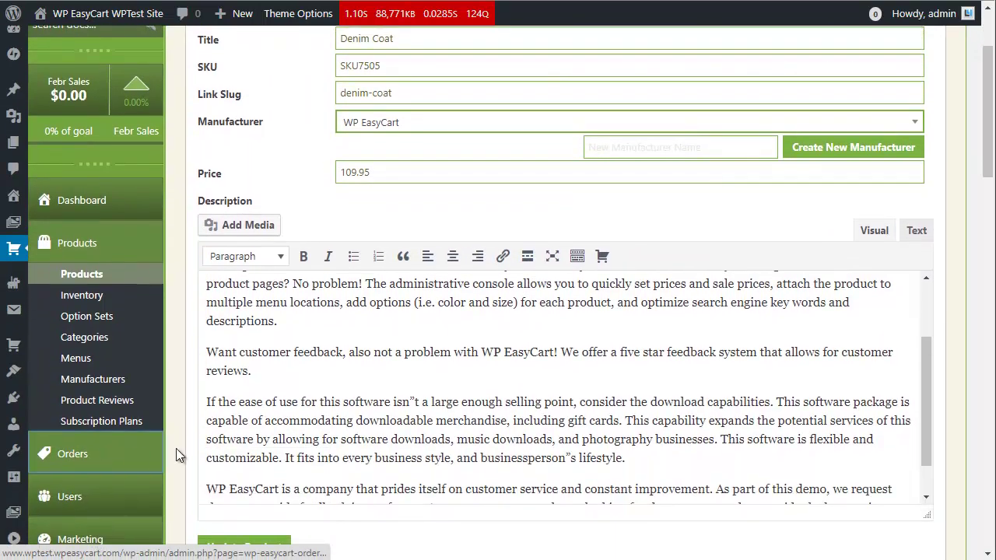
Open the first order in the orders list and examine its line items, totals and customer information.
left_click(70, 458)
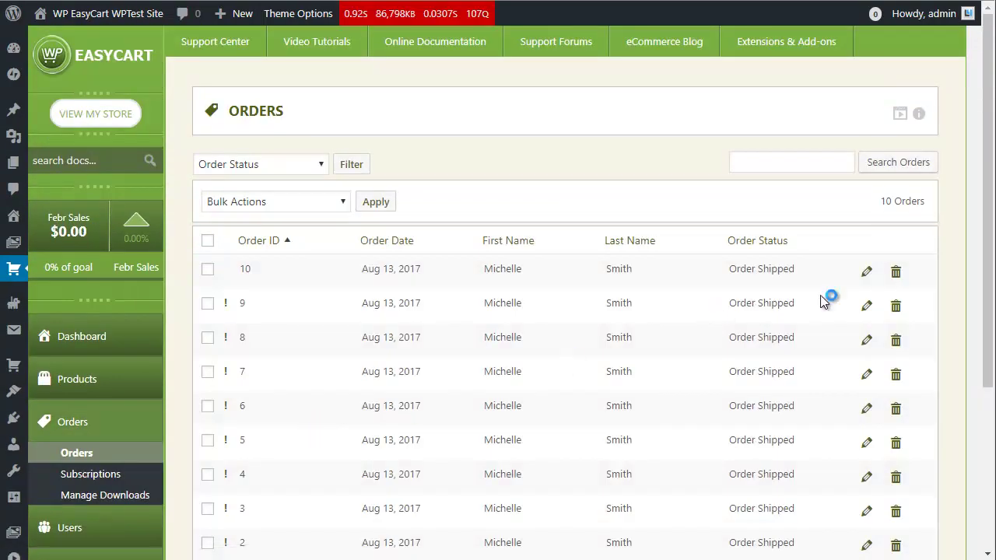
left_click(866, 276)
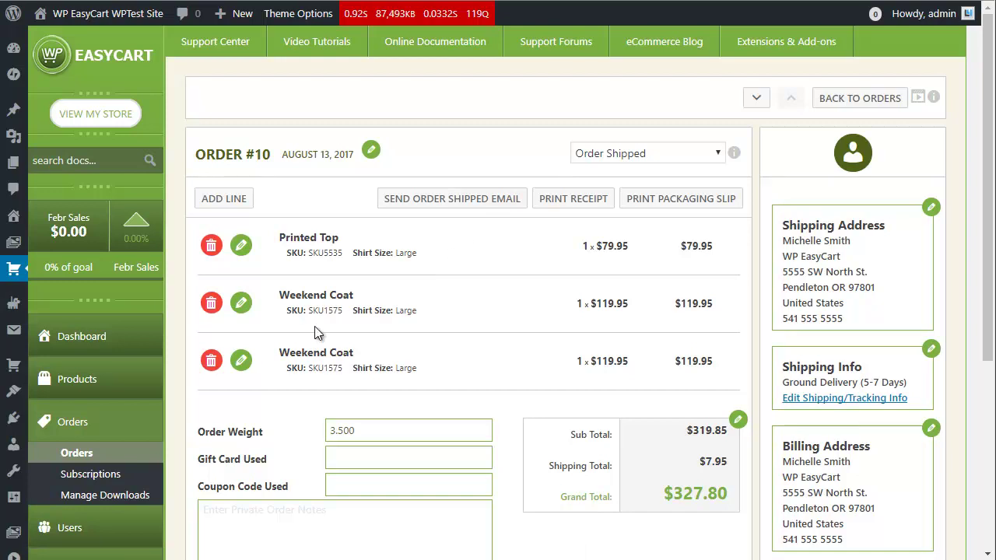
scroll(318, 329, "down", 3)
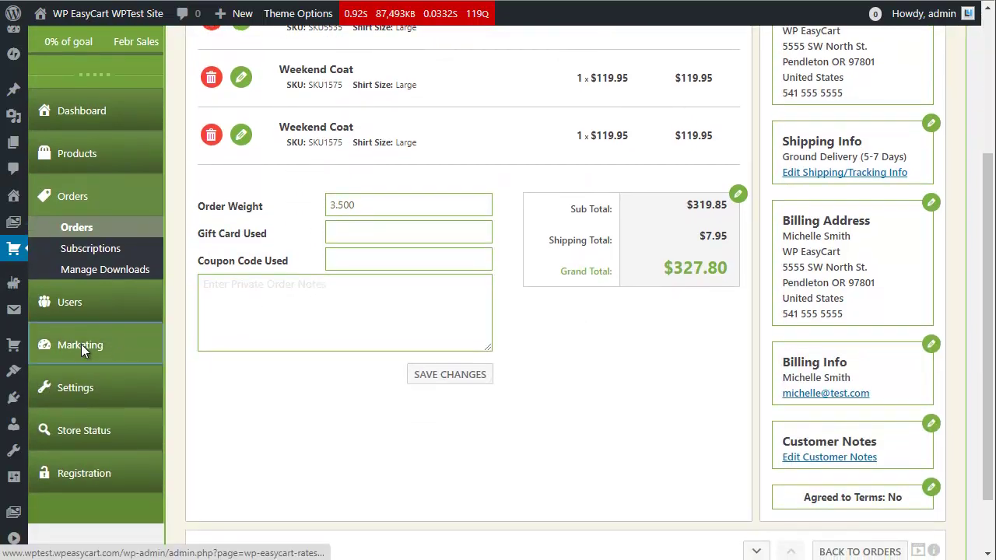
Open the marketing area's gift card management page and look over the available marketing sections.
left_click(81, 344)
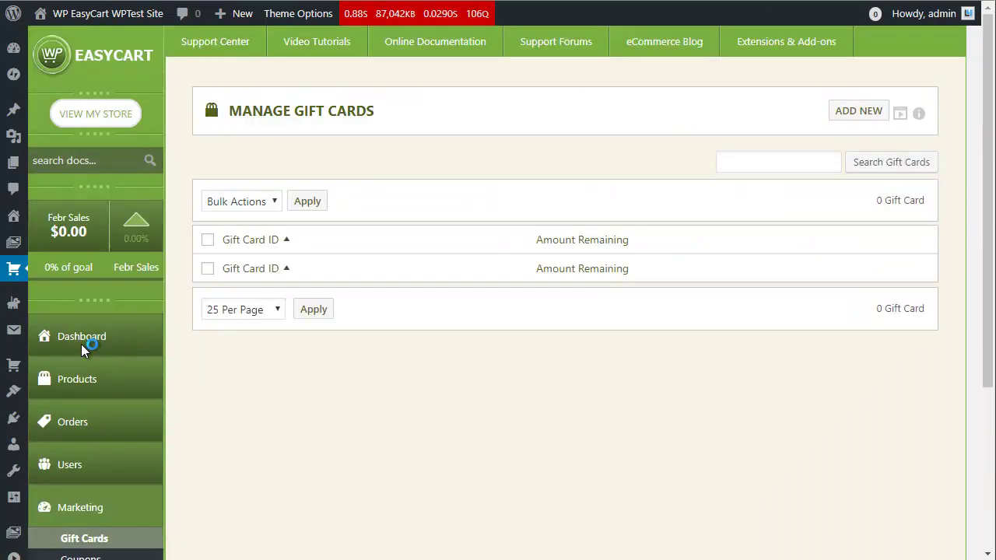
scroll(126, 385, "down", 3)
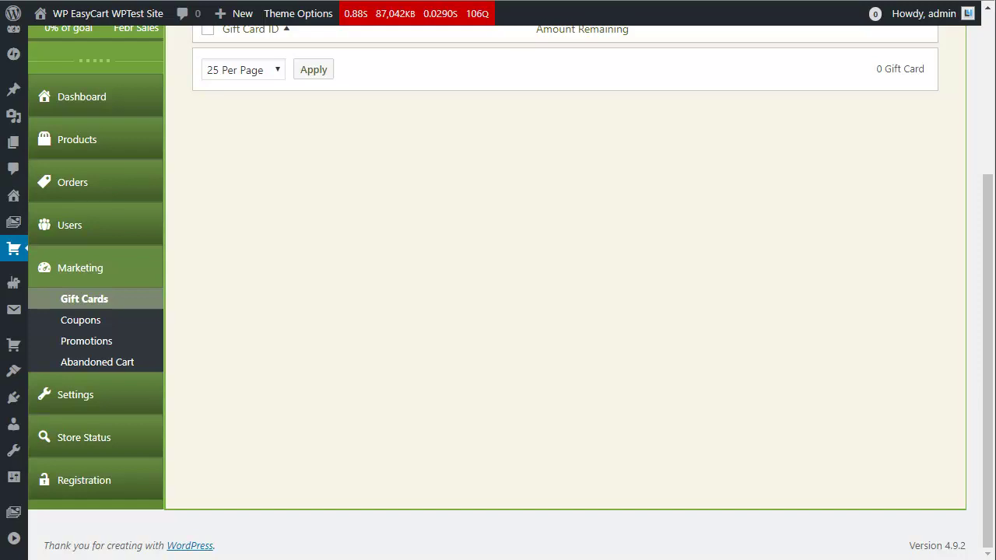
scroll(357, 159, "up", 3)
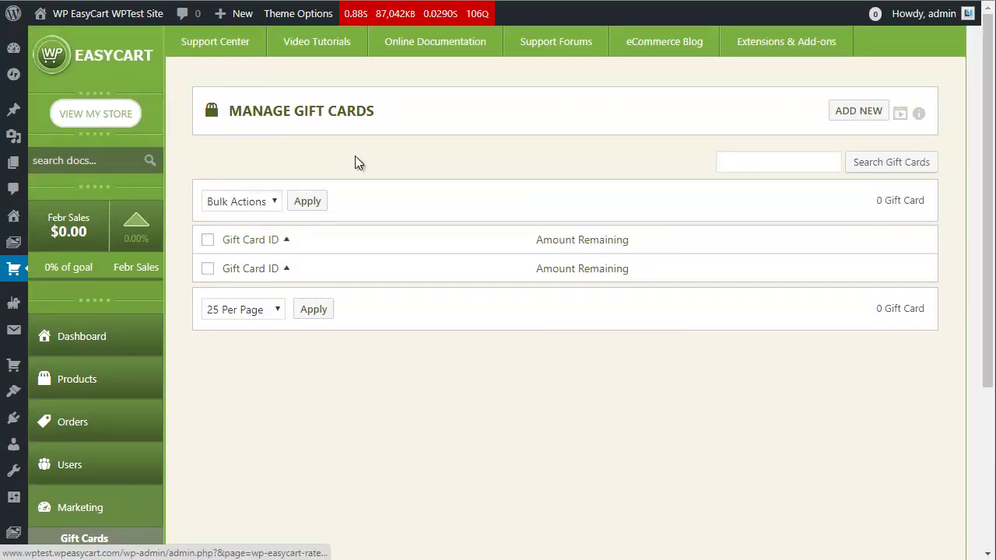